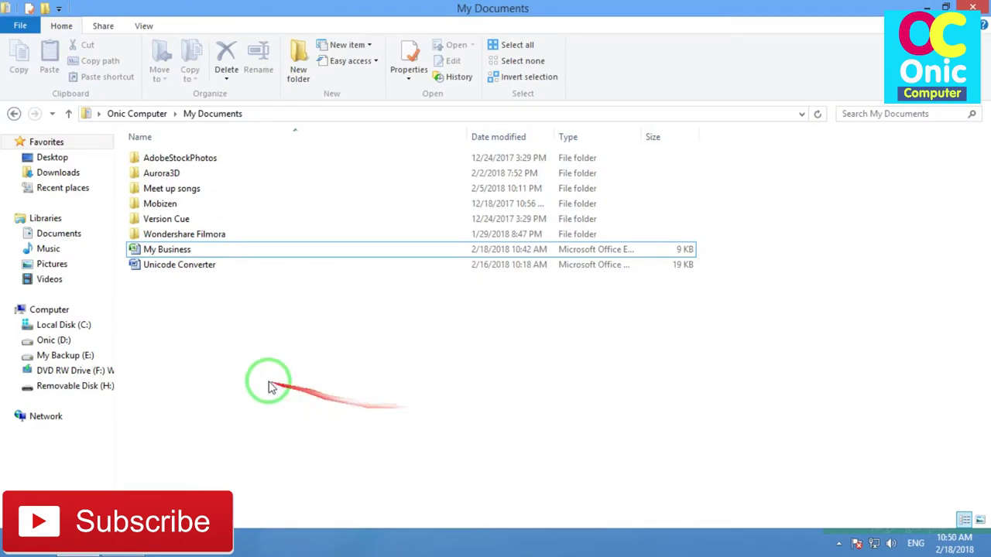
# - Open My Business from My Documents and select cells G3, J5:K6, O3:P4, I5 and G5
pyautogui.click(164, 249)
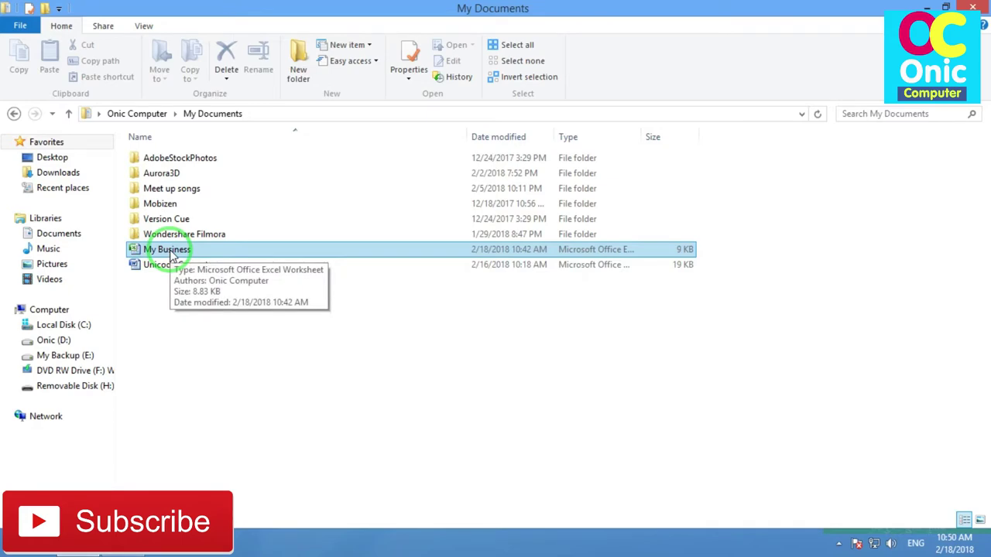
pyautogui.doubleClick(170, 250)
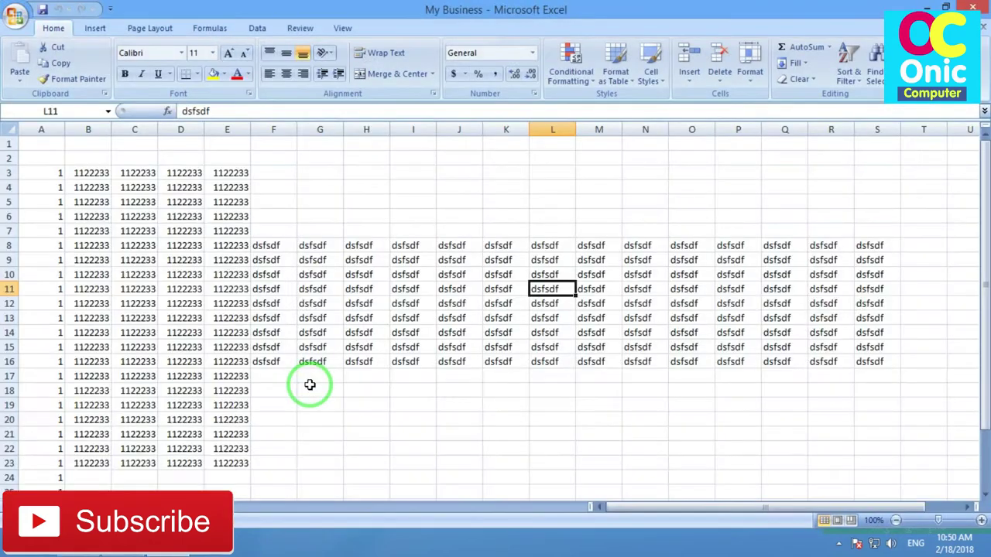
pyautogui.click(310, 174)
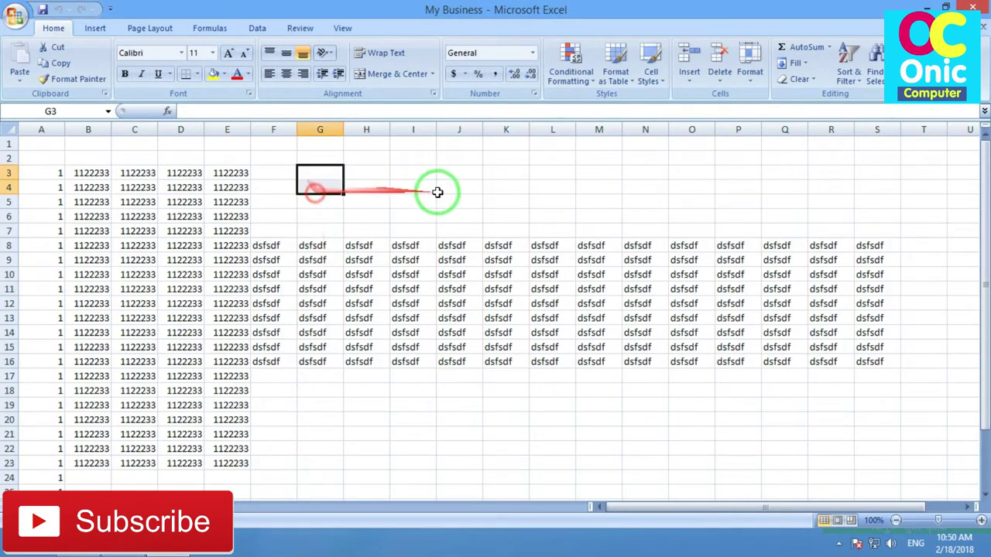
pyautogui.moveTo(453, 198); pyautogui.dragTo(503, 220)
pyautogui.moveTo(699, 174); pyautogui.dragTo(739, 189)
pyautogui.click(420, 205)
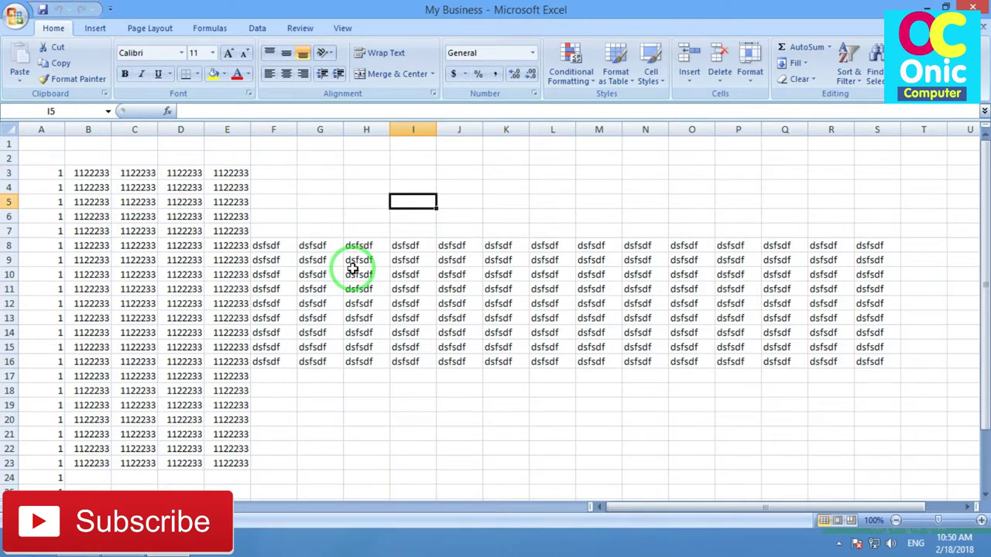
pyautogui.click(317, 203)
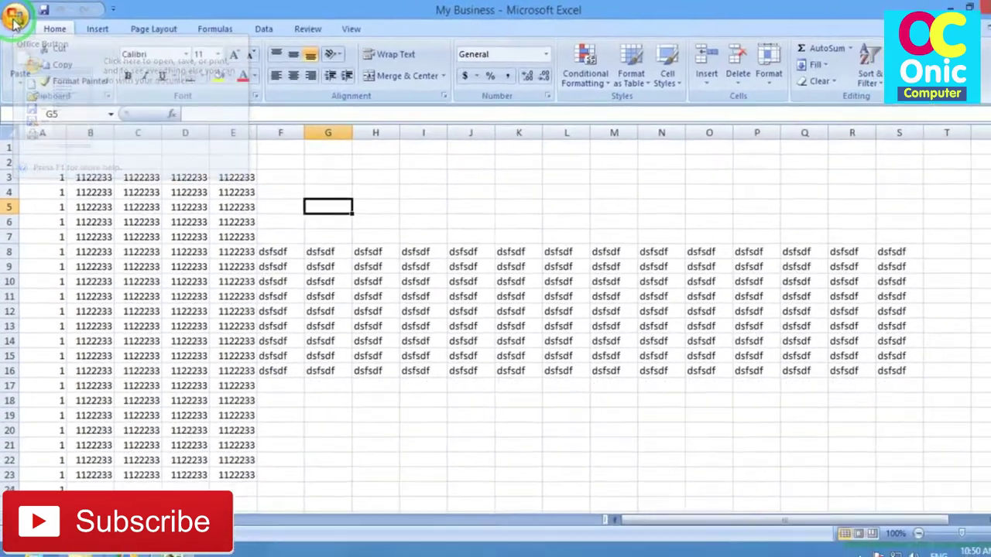
# - Reach the General Options box from Save As for the My Business workbook
pyautogui.click(15, 15)
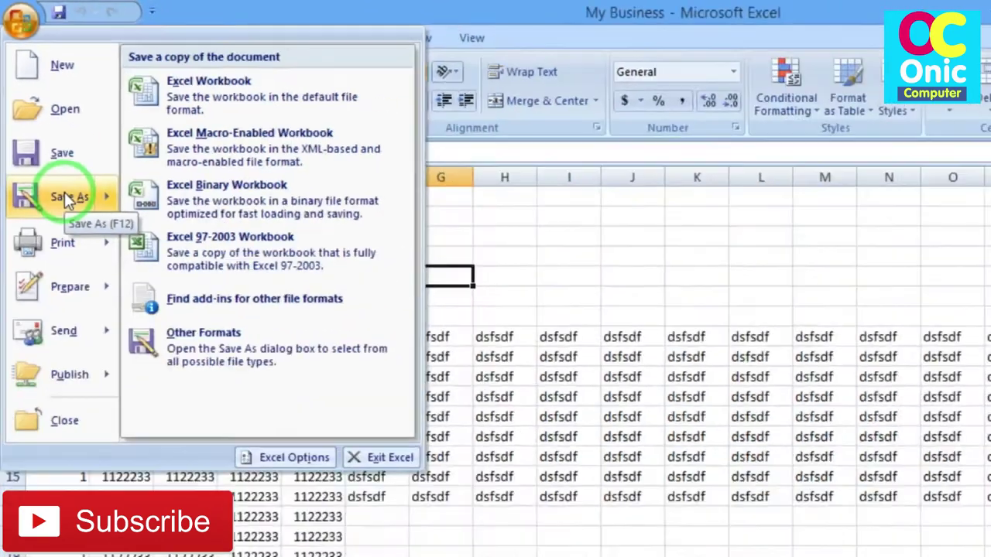
pyautogui.click(94, 281)
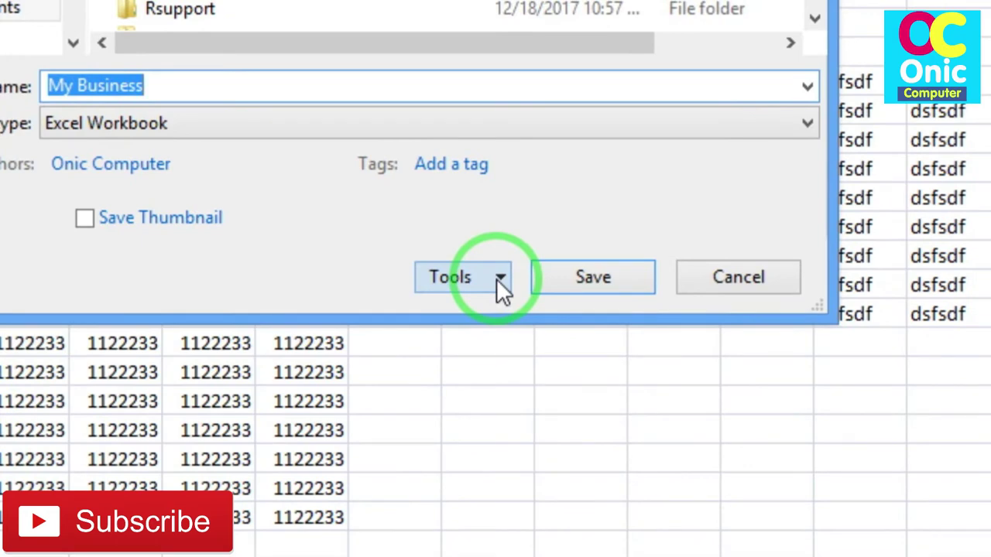
pyautogui.click(500, 280)
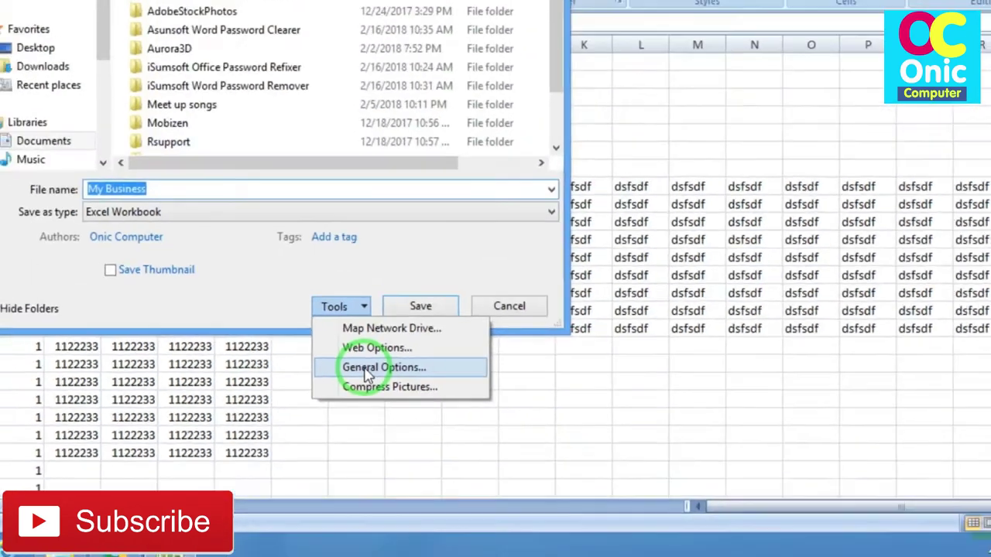
pyautogui.click(498, 280)
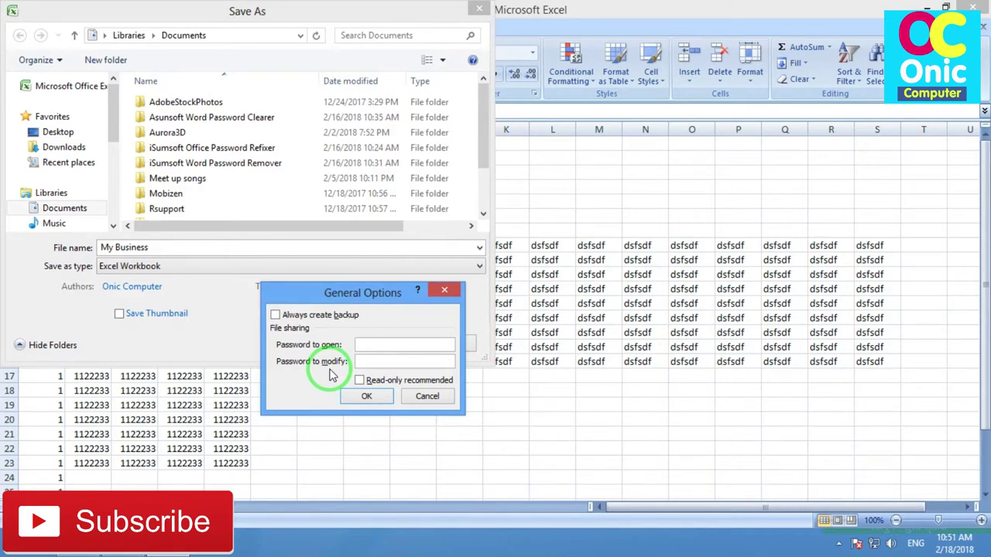
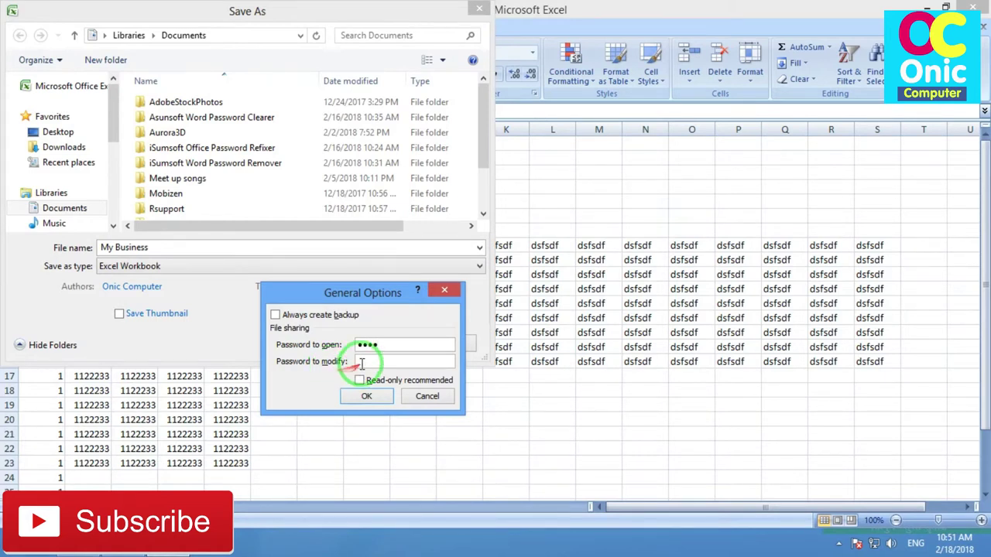
# - Enter an open password and a modify password, then re-enter each in its confirmation box
pyautogui.click(361, 364)
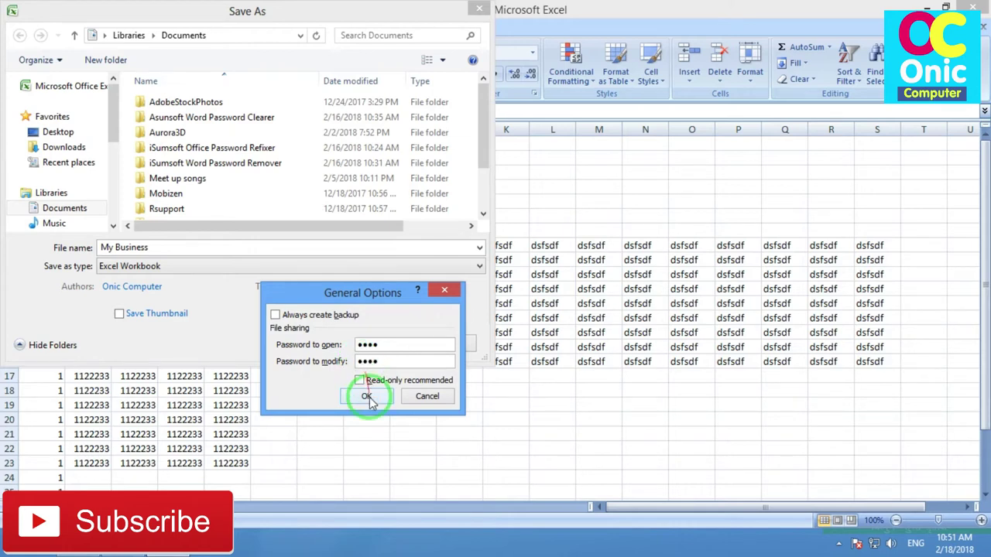
pyautogui.click(369, 397)
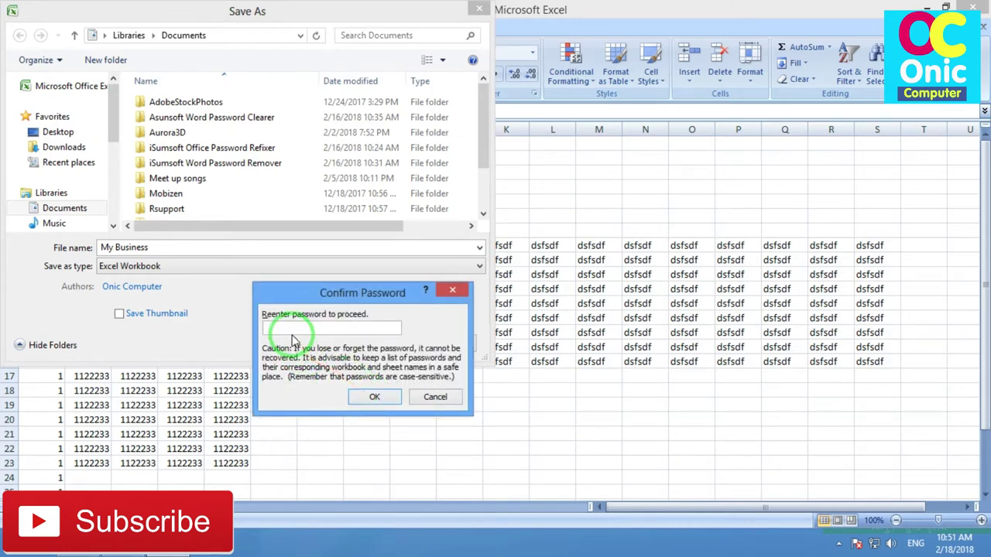
pyautogui.click(365, 394)
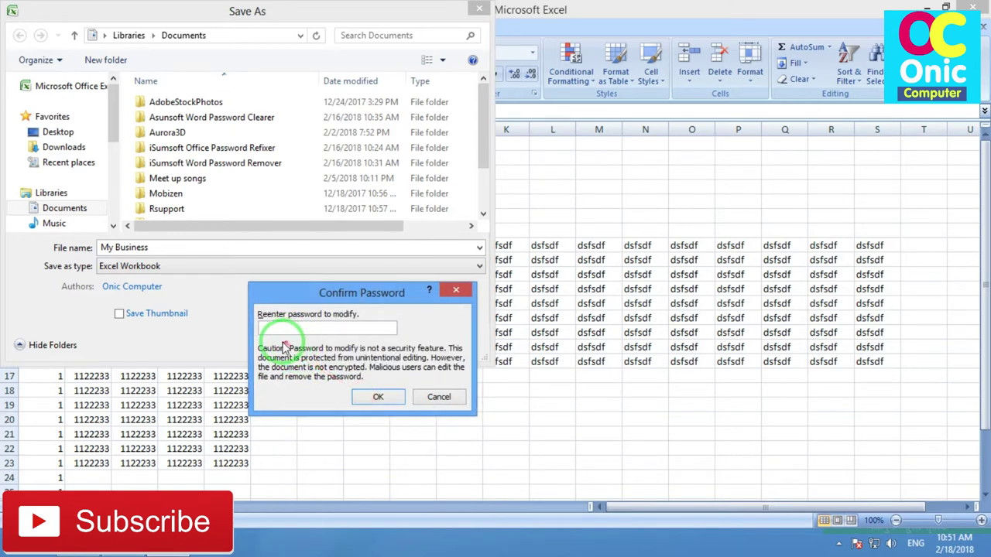
pyautogui.click(378, 396)
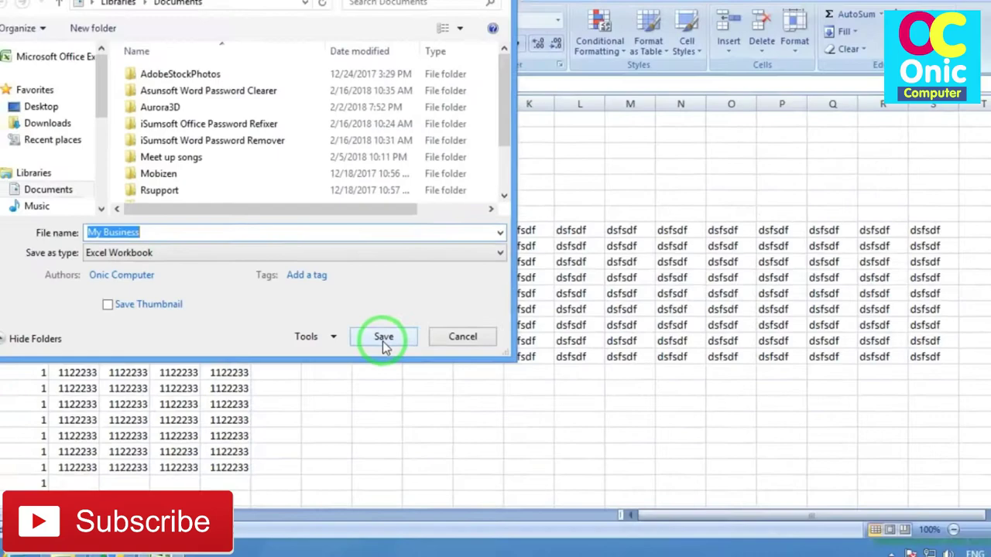
# - Save the protected workbook, replacing the existing My Business.xlsx, then close Excel
pyautogui.click(372, 347)
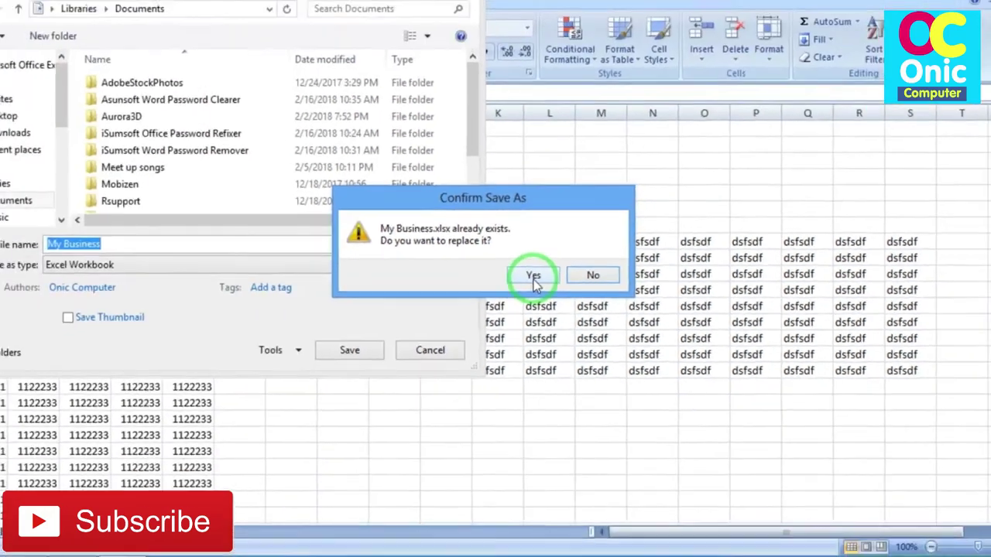
pyautogui.click(497, 277)
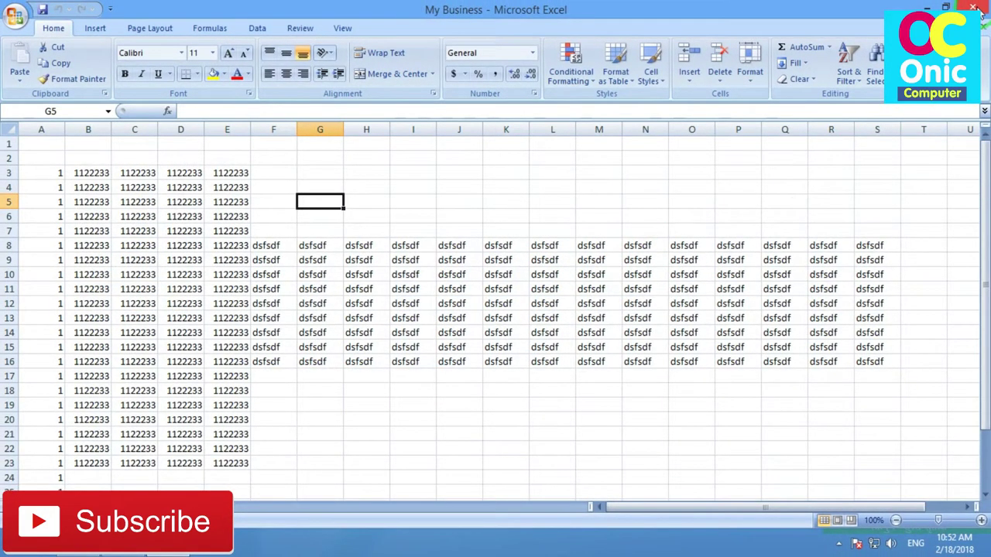
pyautogui.click(973, 8)
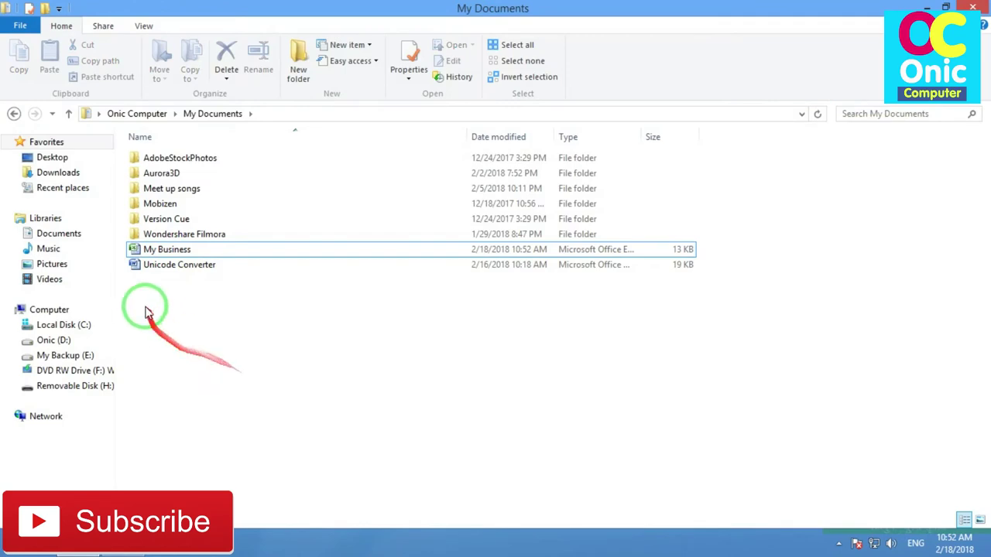
# - Try reopening My Business with a wrong open password, dismiss the rejection, and close Excel
pyautogui.doubleClick(185, 250)
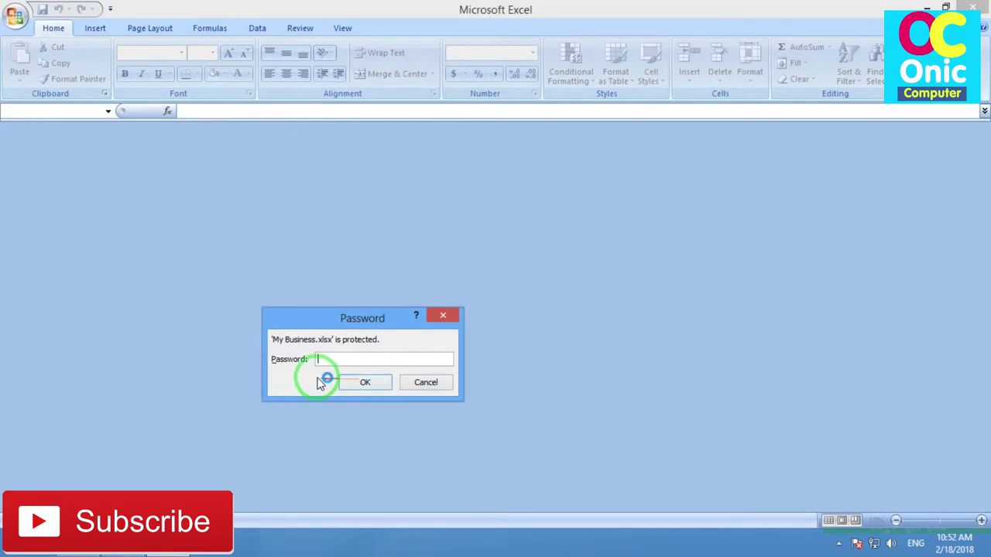
pyautogui.click(322, 379)
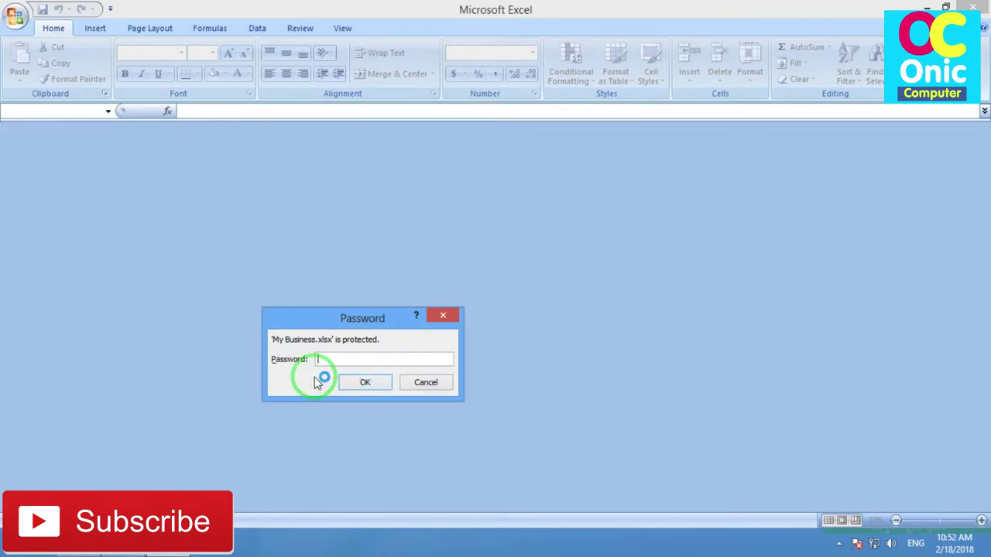
pyautogui.click(364, 383)
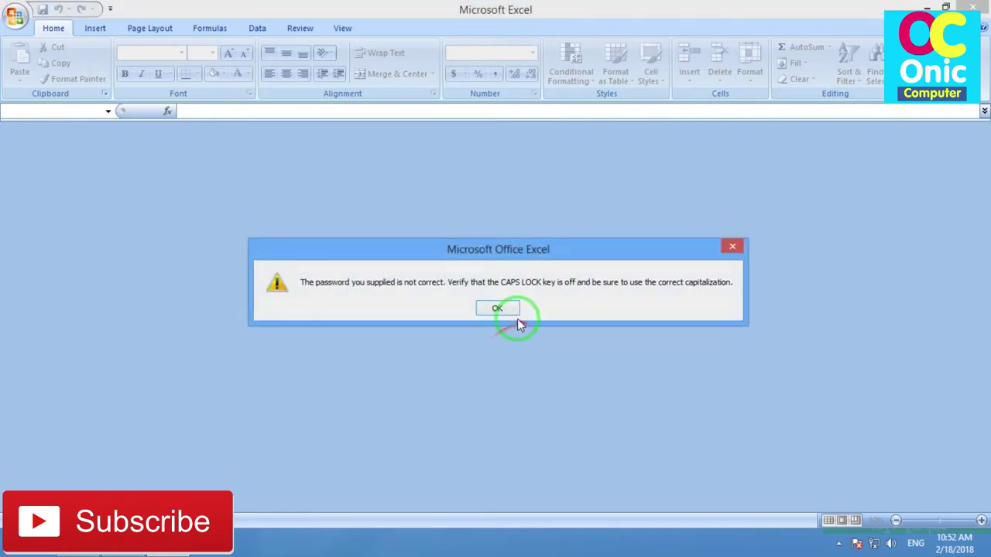
pyautogui.click(493, 310)
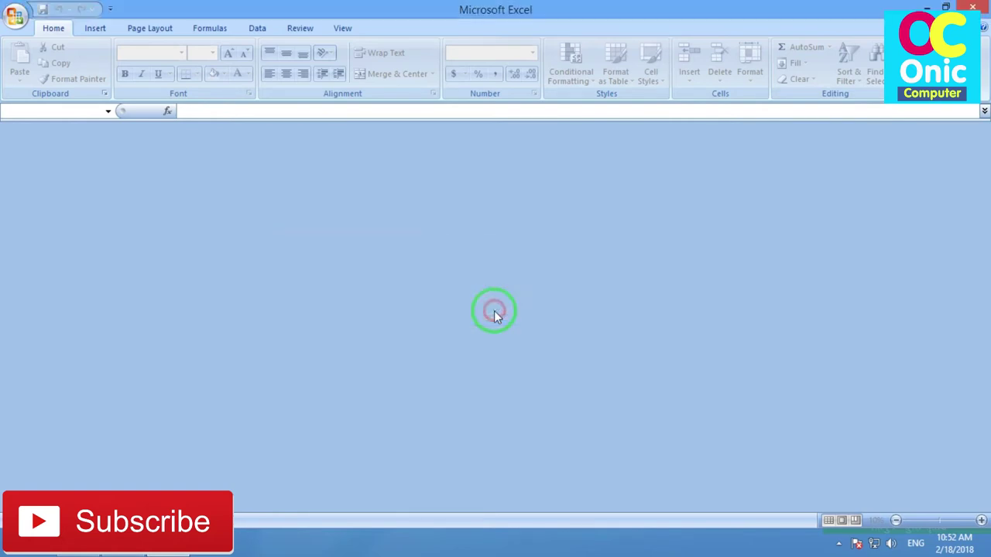
pyautogui.click(976, 8)
# - Reopen My Business by entering its open and modify passwords, then select cells H6 and L8
pyautogui.click(183, 249)
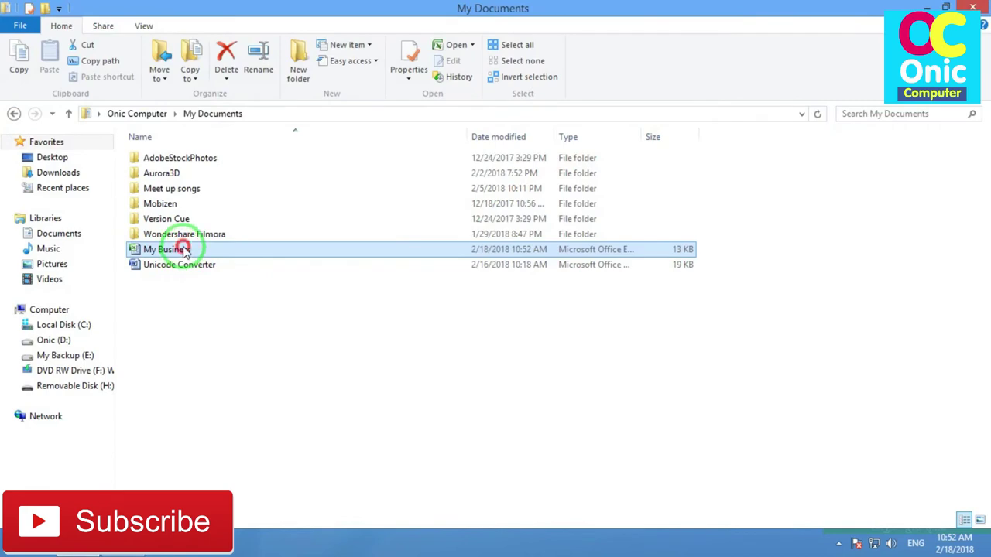
pyautogui.doubleClick(185, 251)
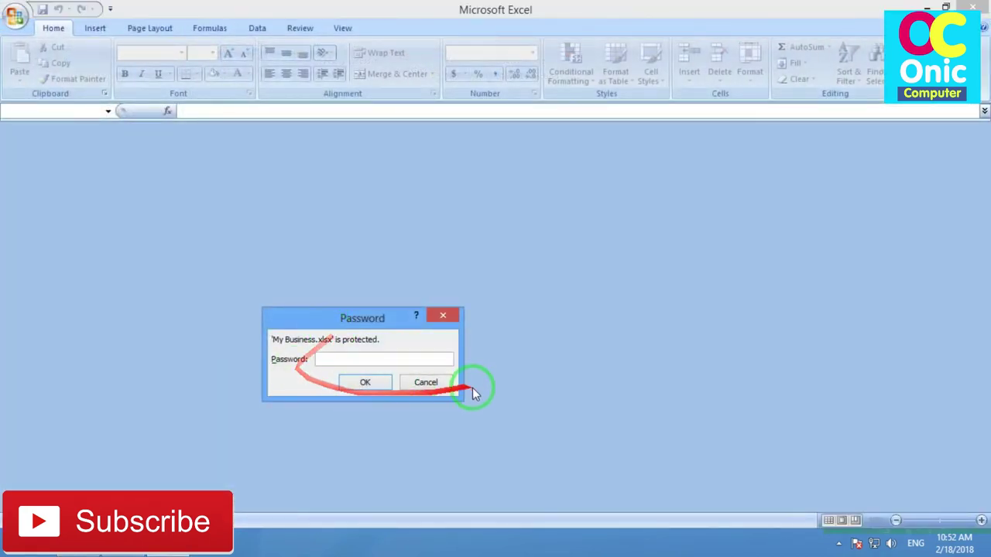
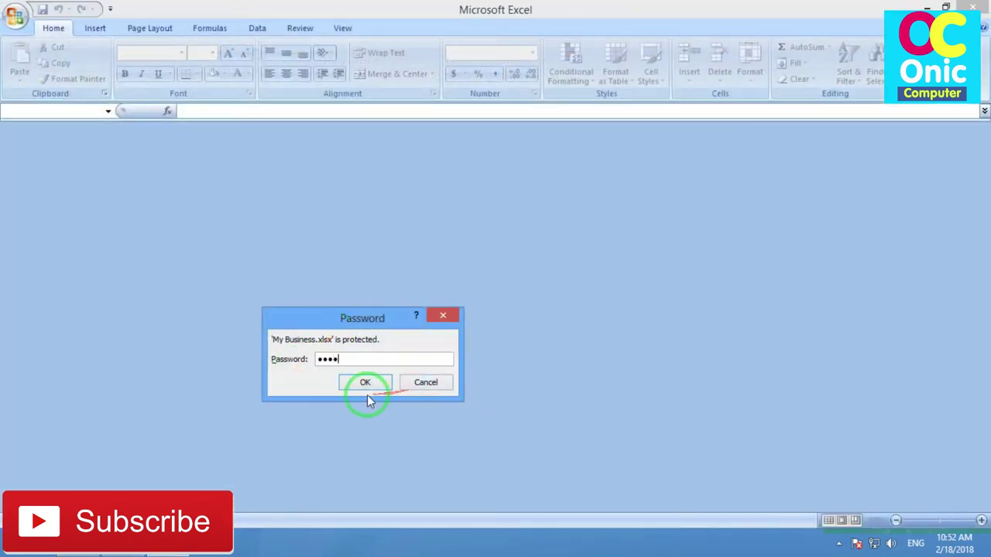
pyautogui.click(367, 395)
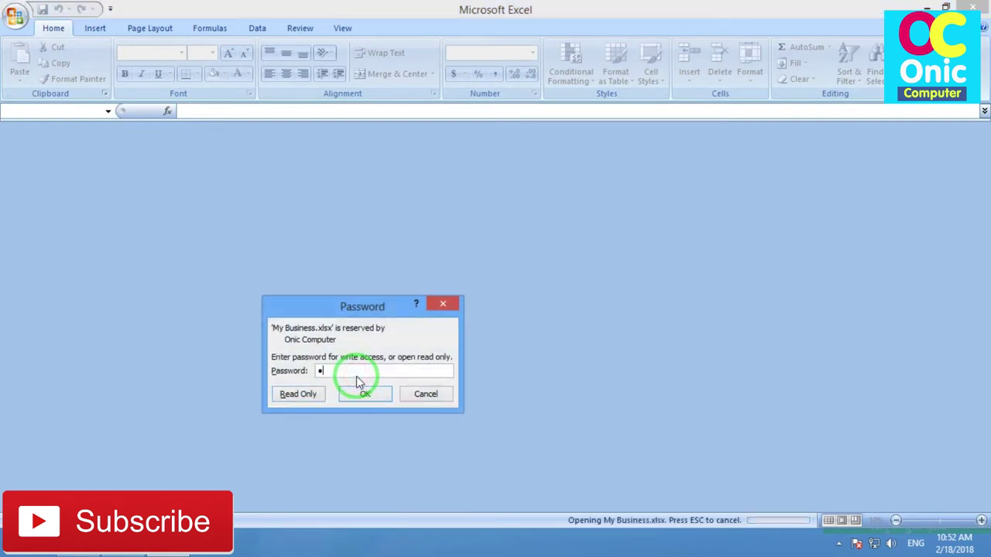
pyautogui.click(369, 393)
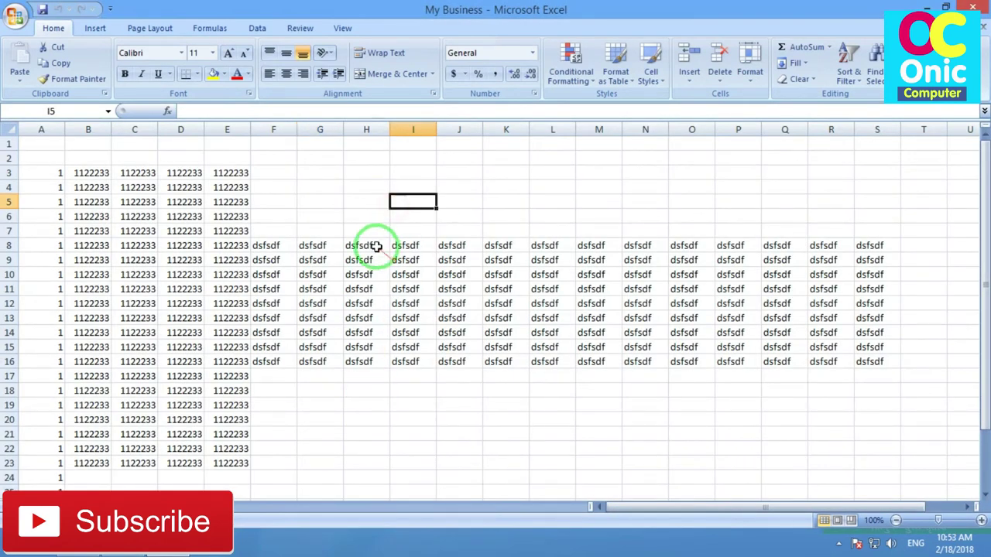
pyautogui.click(354, 219)
pyautogui.click(541, 245)
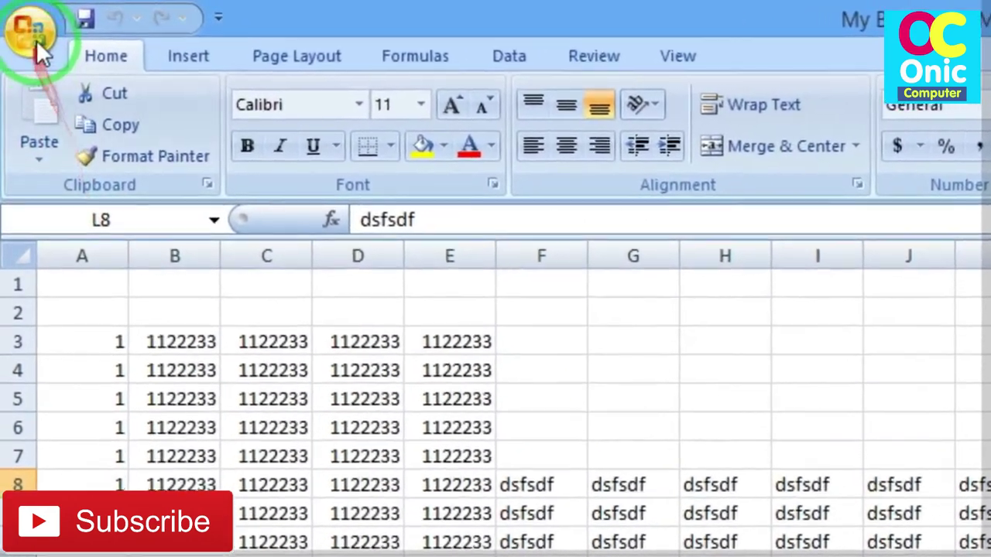
# - In Save As General Options, delete both the open and modify passwords and accept
pyautogui.click(31, 35)
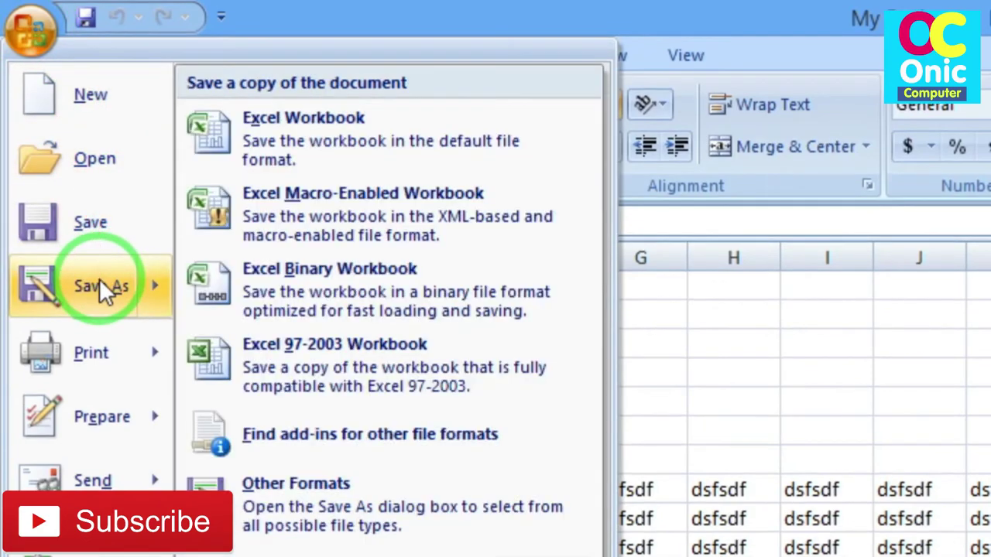
pyautogui.click(99, 278)
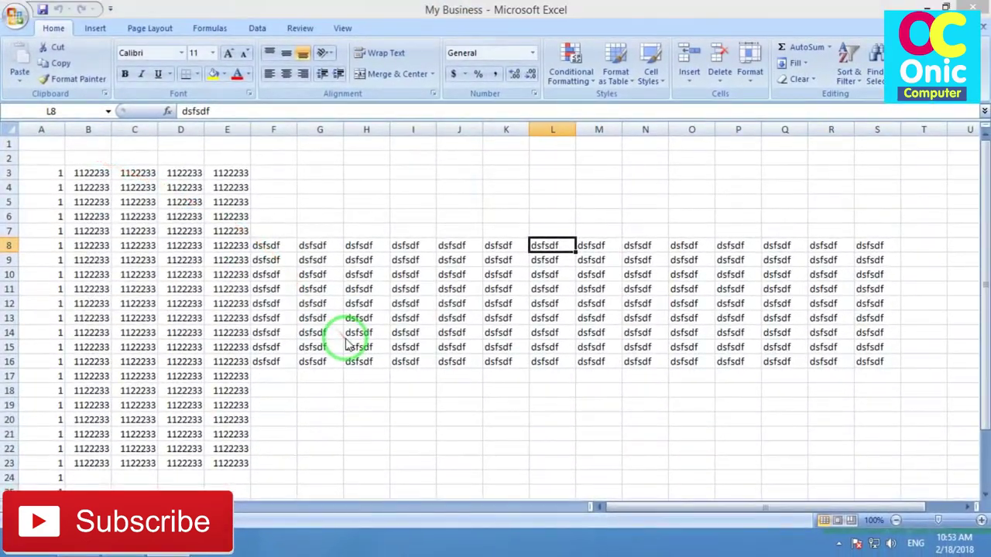
pyautogui.press('F12')
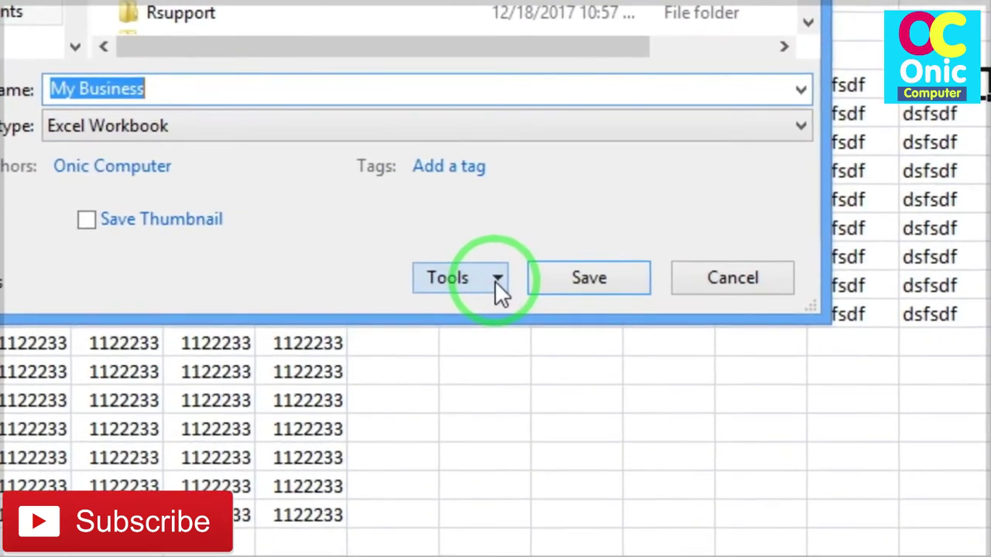
pyautogui.click(496, 280)
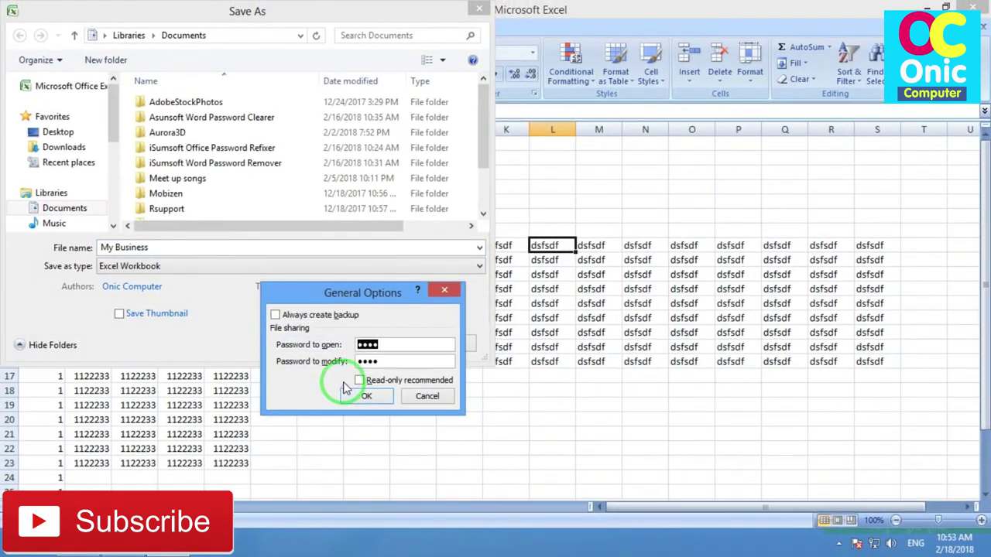
pyautogui.press('BackSpace')
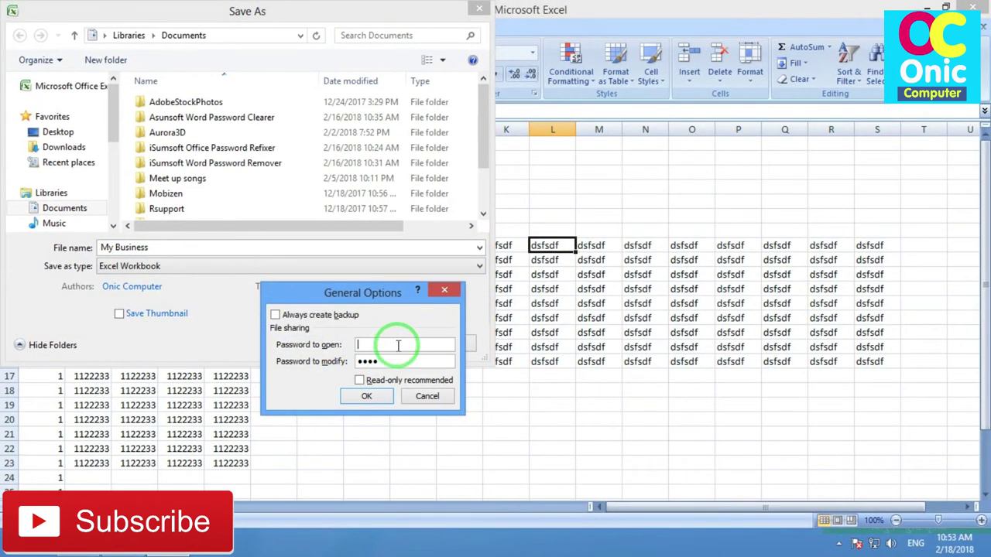
pyautogui.click(391, 363)
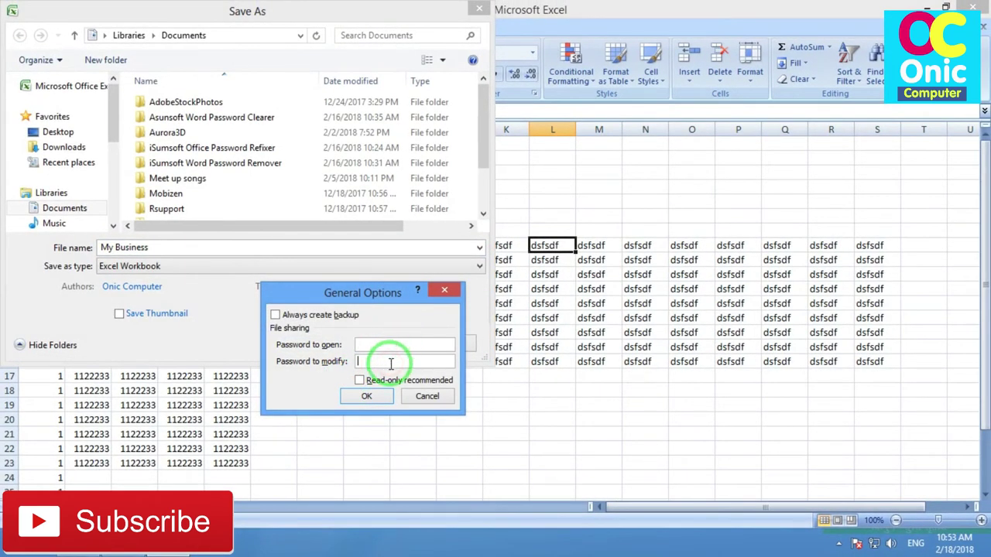
pyautogui.click(366, 395)
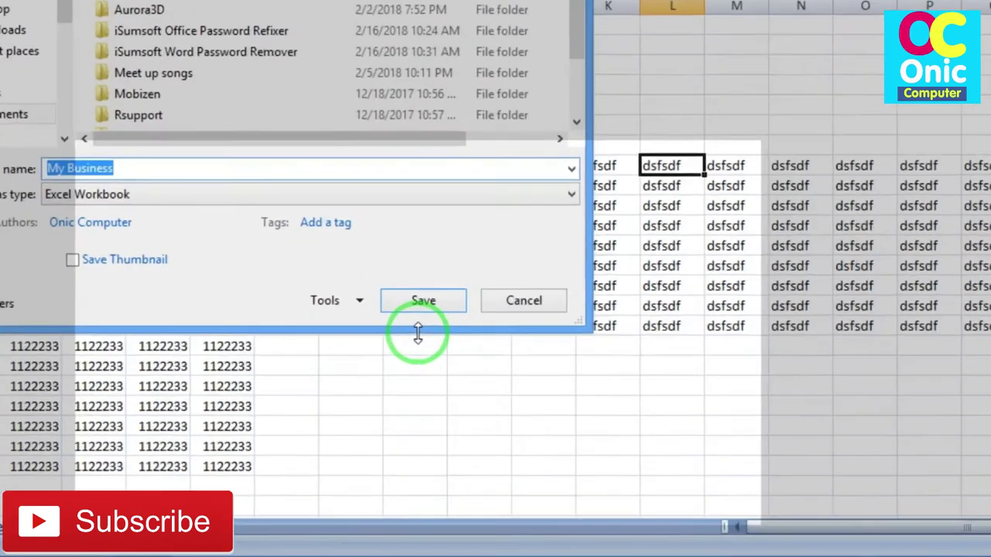
# - Save the password-free workbook over My Business.xlsx, confirm the replacement, and close Excel
pyautogui.click(378, 340)
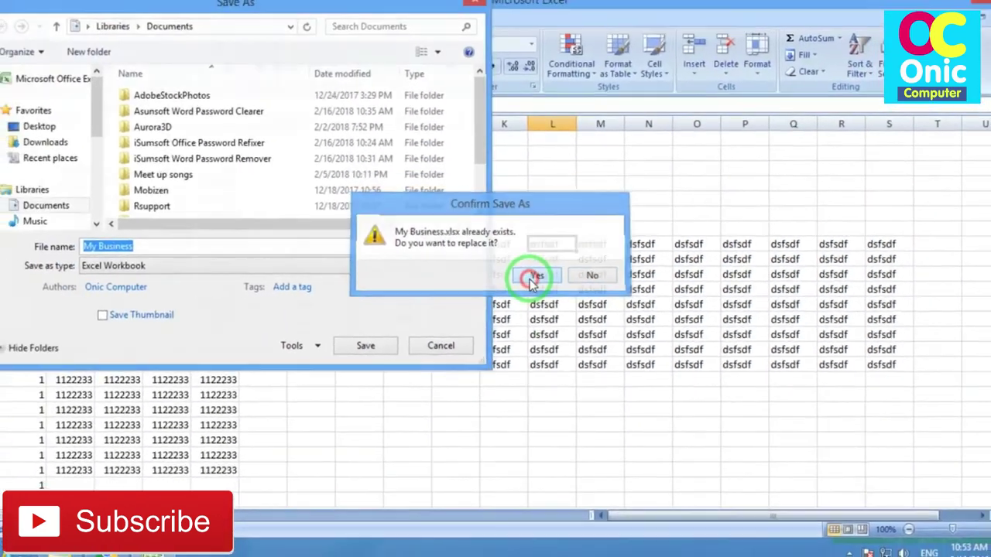
pyautogui.click(507, 278)
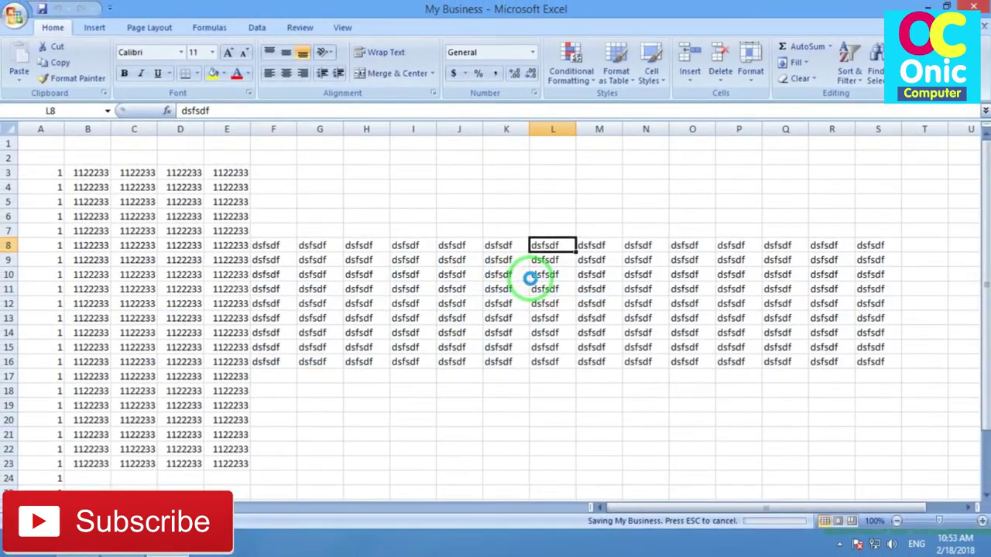
pyautogui.click(972, 7)
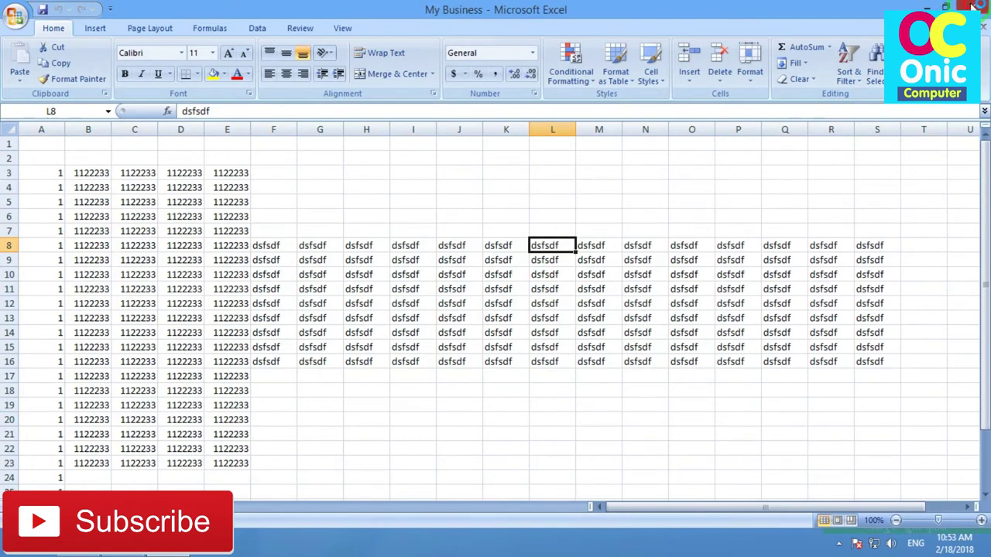
# - Reopen the My Business file (10:53 AM, 9 KB) from My Documents
pyautogui.doubleClick(230, 250)
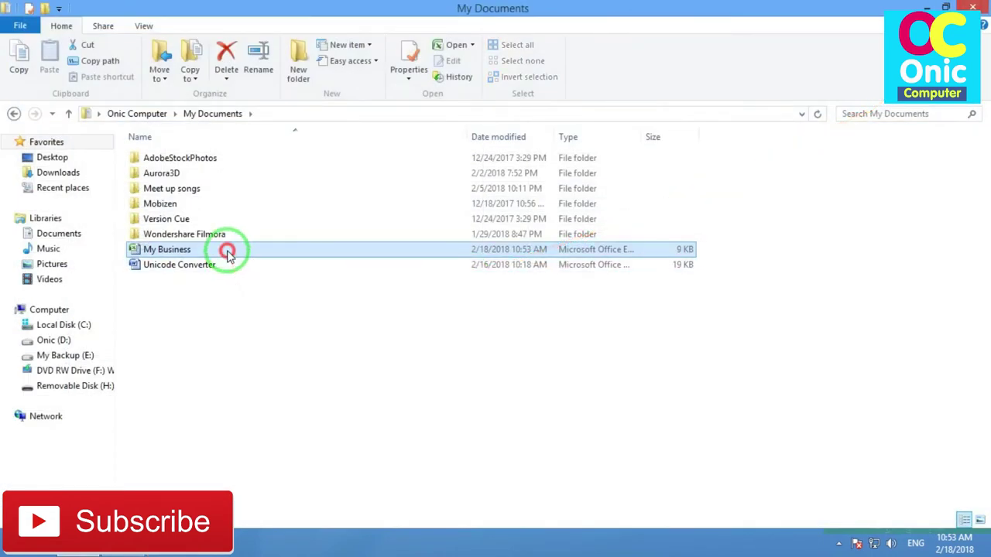